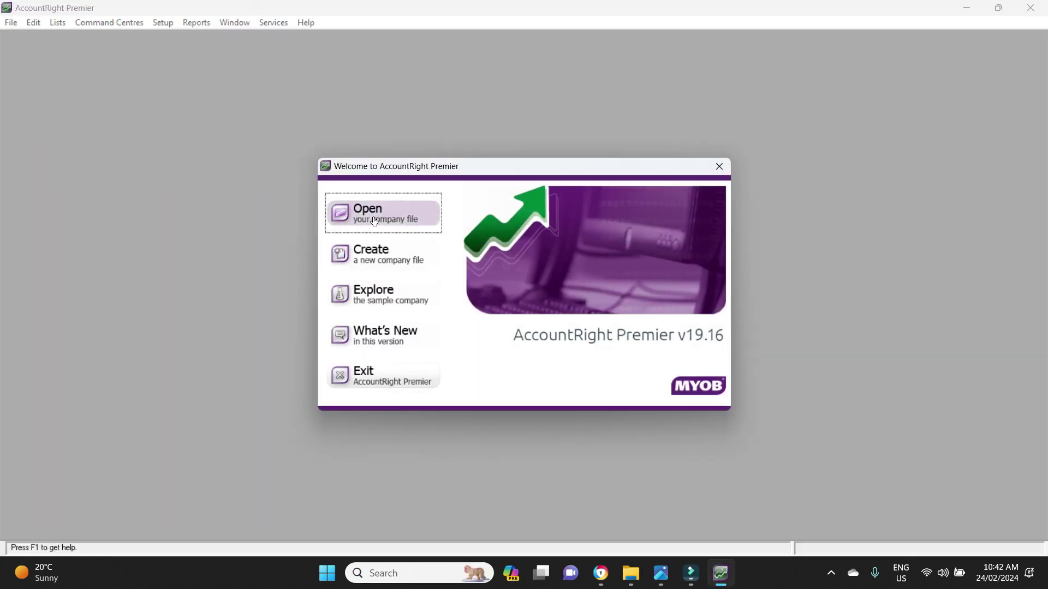
- Open the company .MYO file from the Welcome window to bring up its User ID and password sign-on
left_click(375, 218)
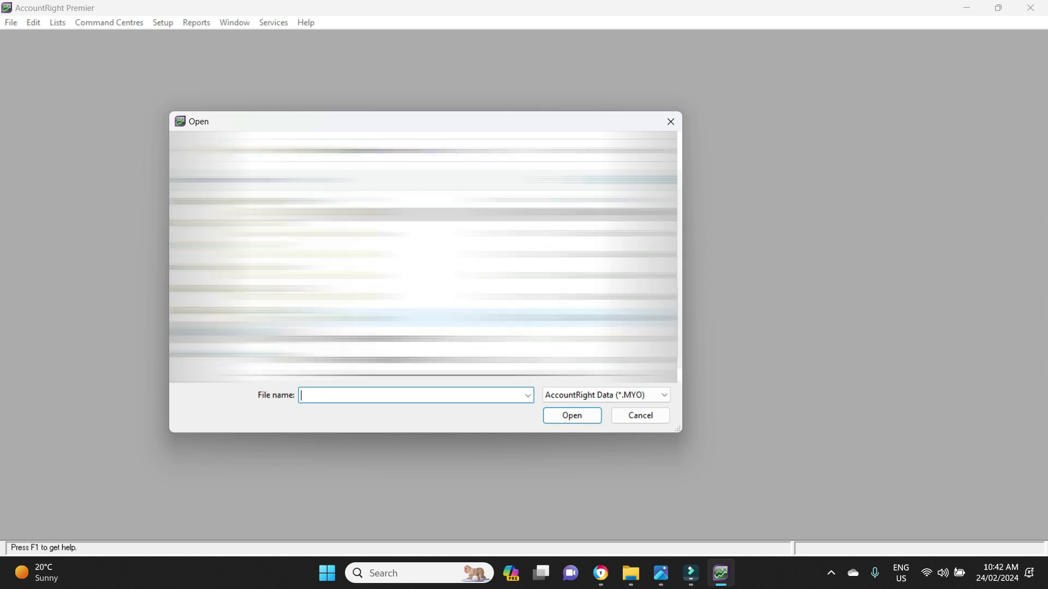
left_click(546, 360)
left_click(574, 415)
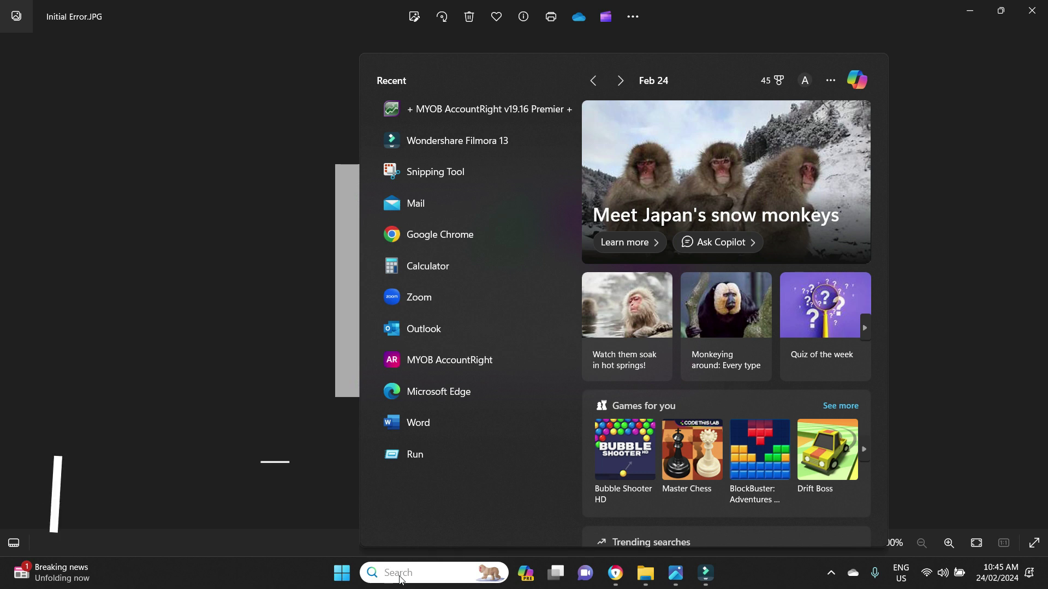
- Search Windows for sysdm.cpl and open the result to show System Properties
type("sys")
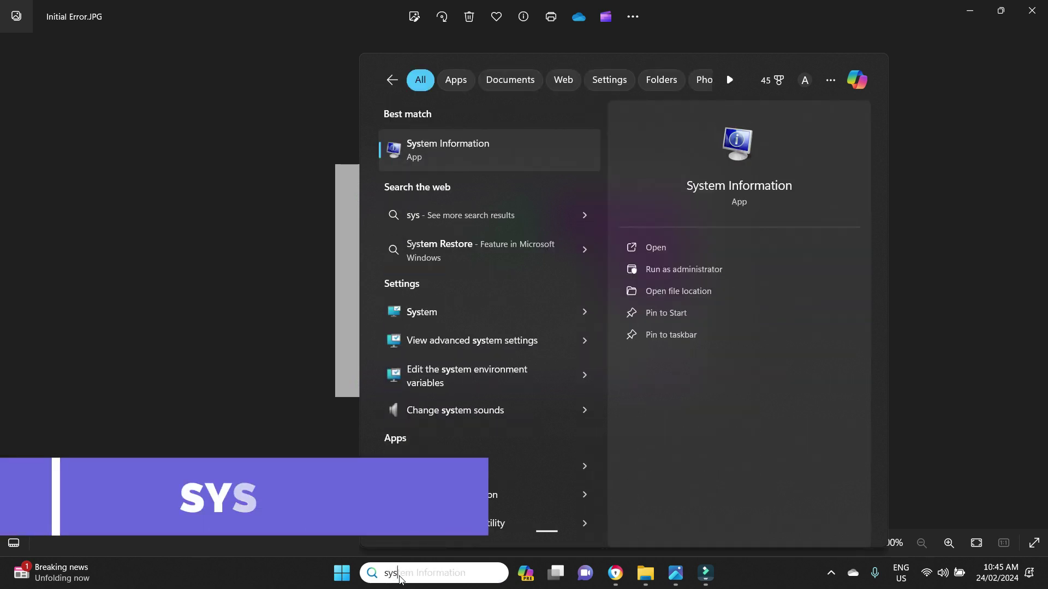
type("dm.")
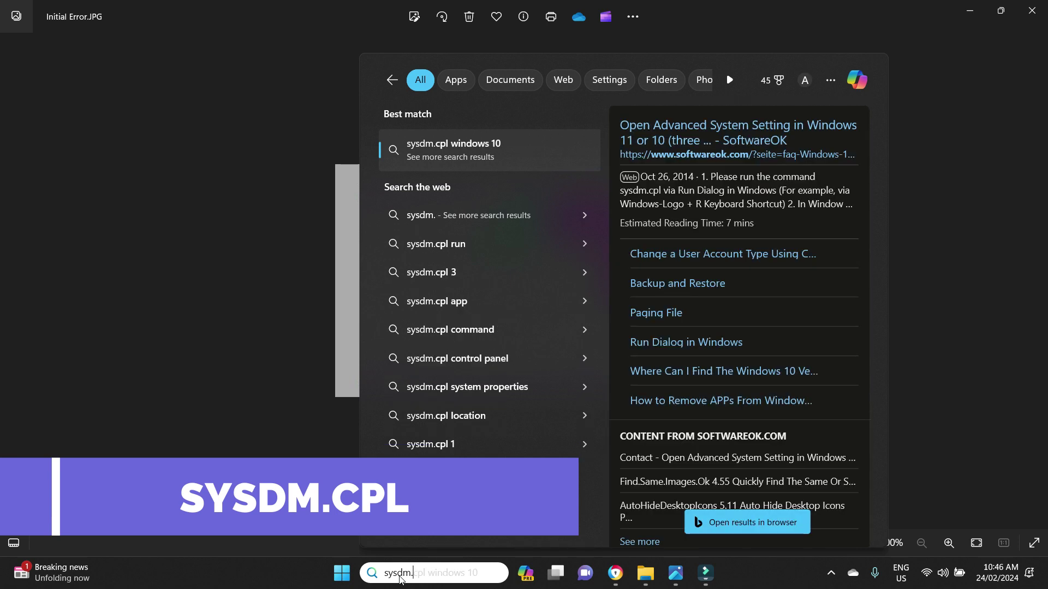
type("cpl")
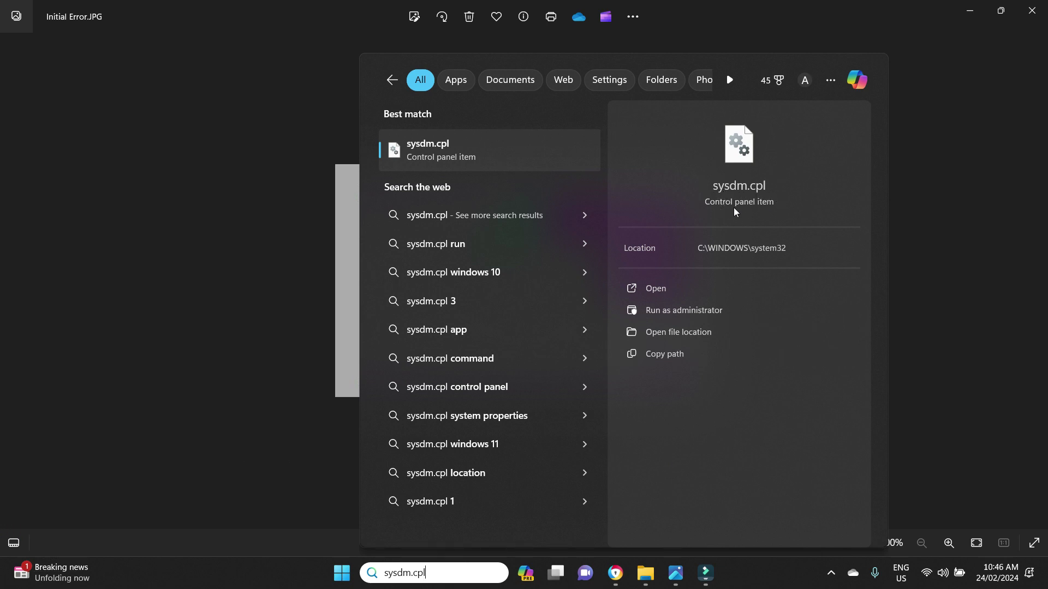
left_click(744, 152)
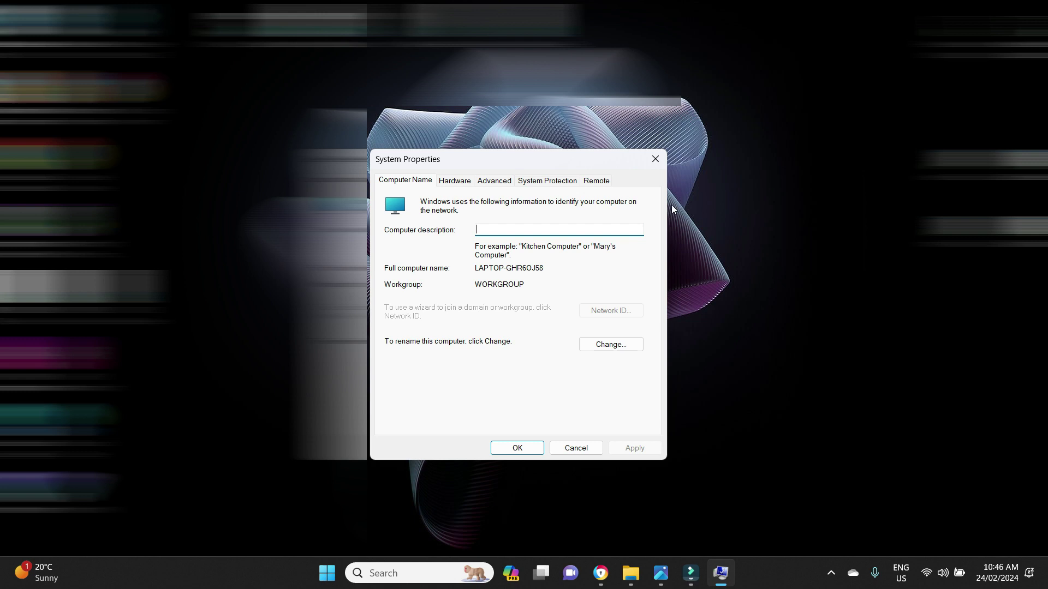
- Go to Advanced > Performance Settings > Data Execution Prevention and choose Add to browse for a program
left_click(488, 183)
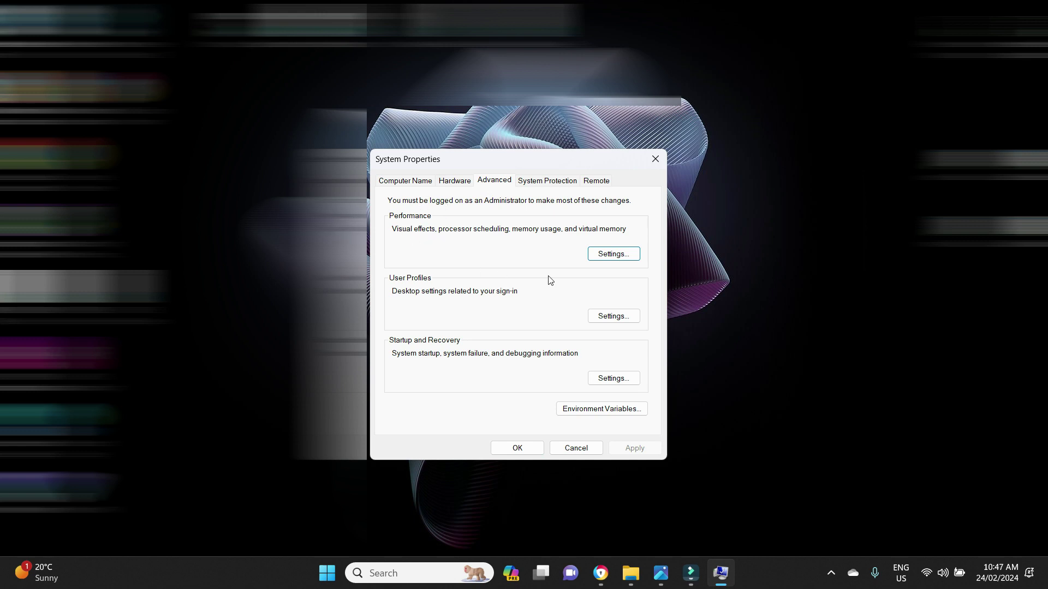
left_click(626, 257)
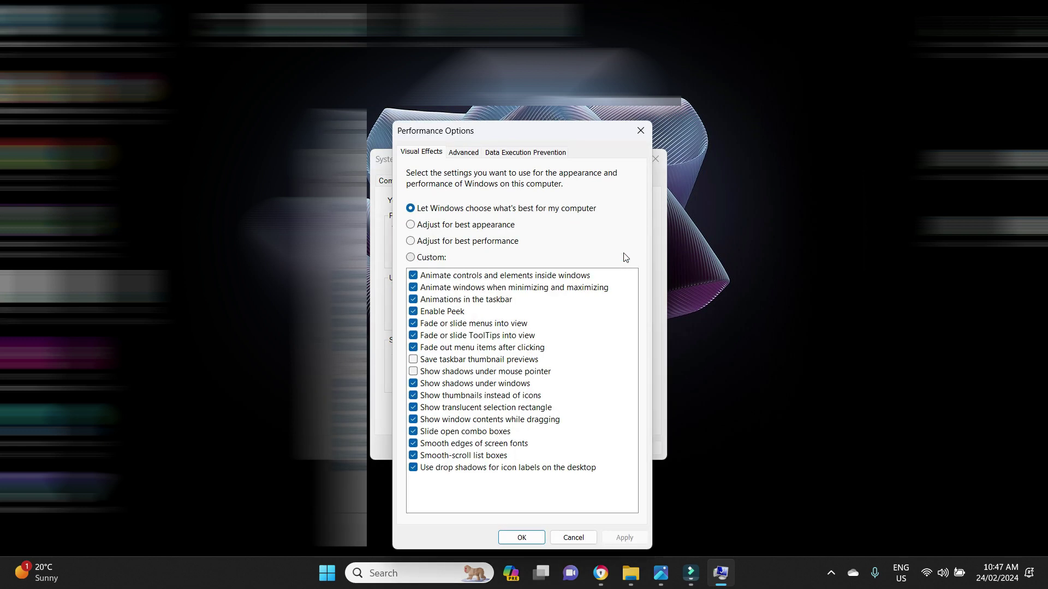
left_click(531, 158)
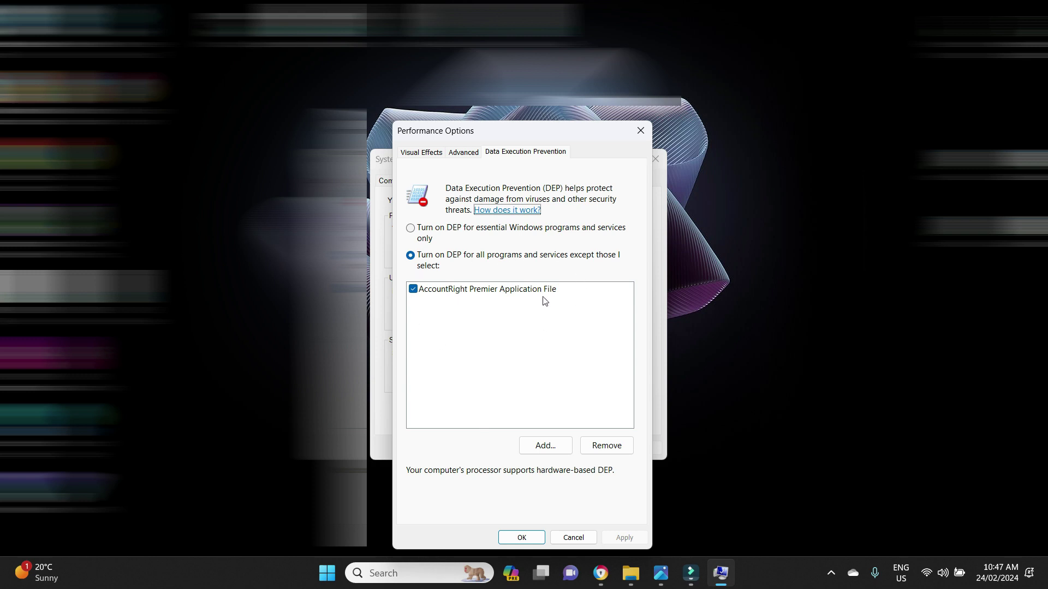
left_click(547, 444)
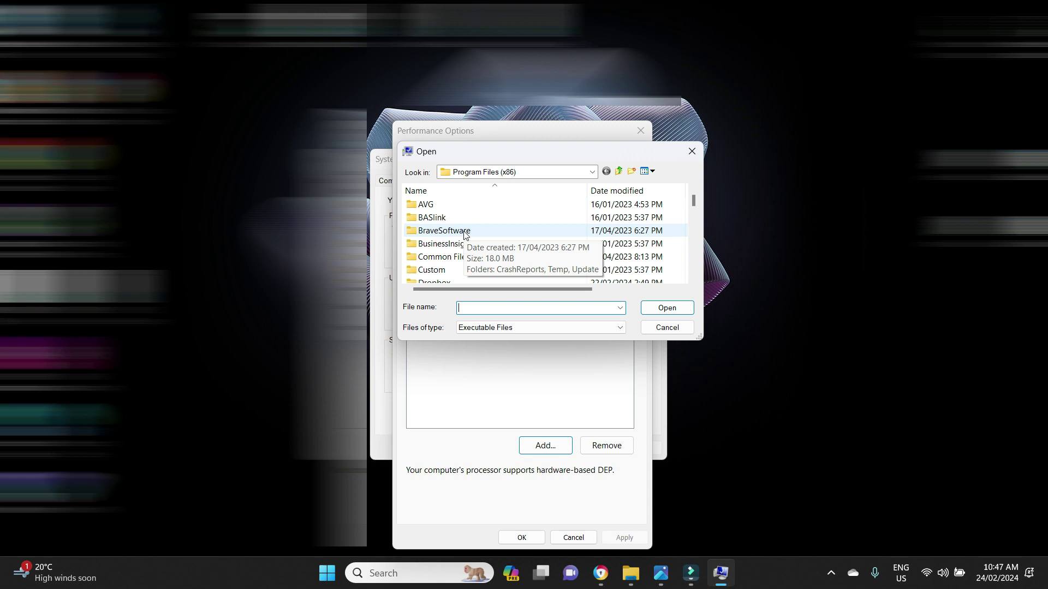
- Search for 'myob' and open the file location of the AccountRight v19.16 Premier shortcut
left_click(382, 583)
type("m")
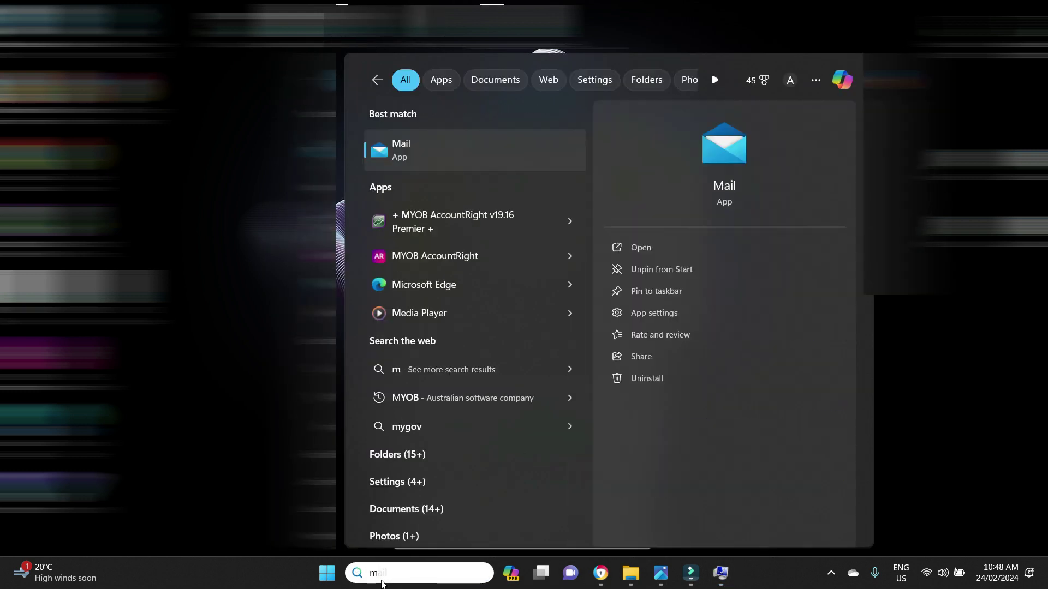
type("yob")
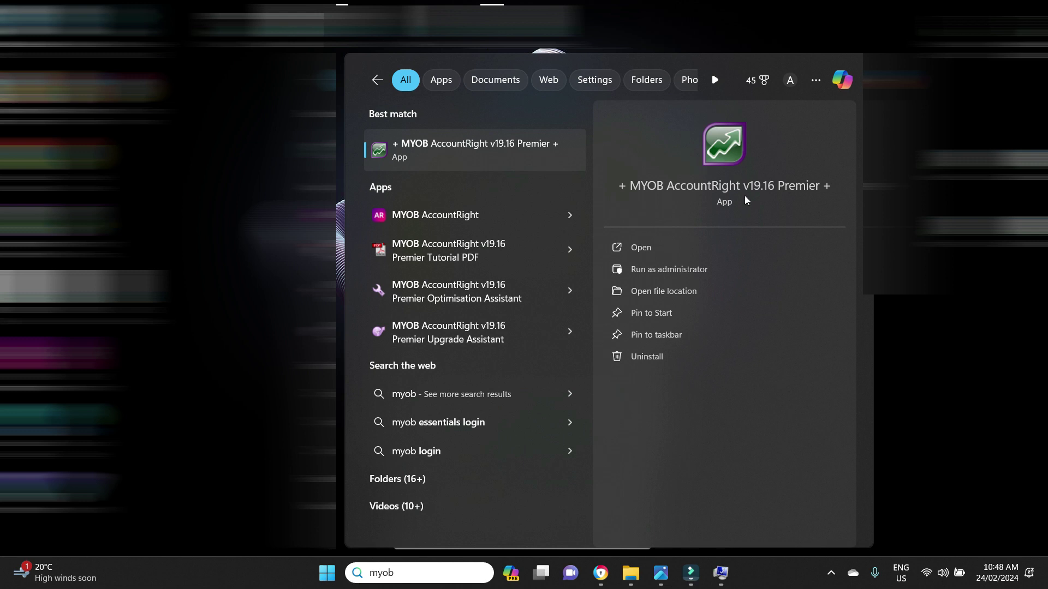
left_click(668, 290)
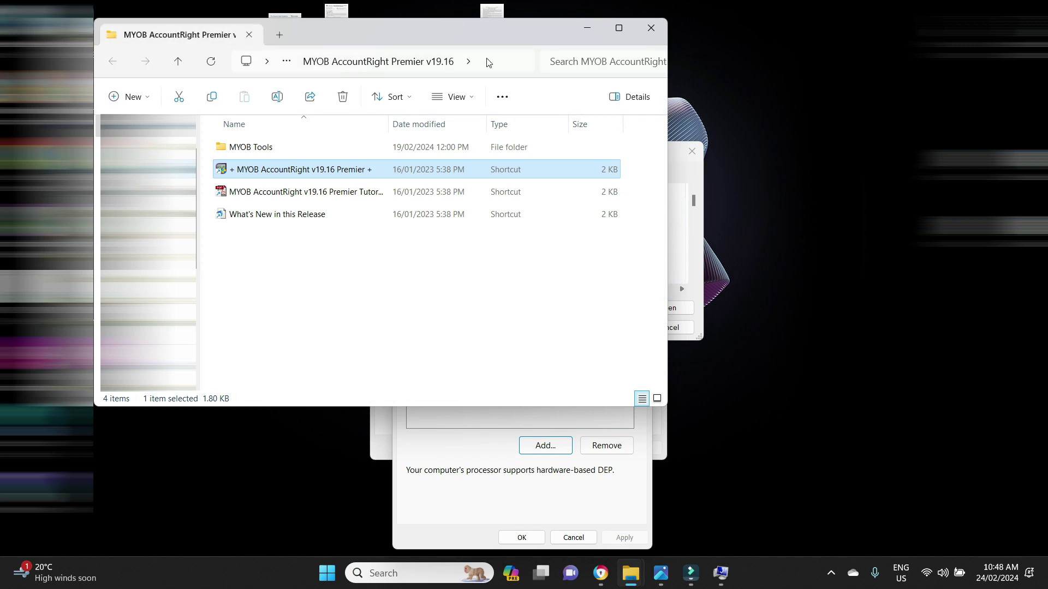
- Reveal and select the MYOB shortcut folder's full path in the Explorer address bar
left_click(494, 65)
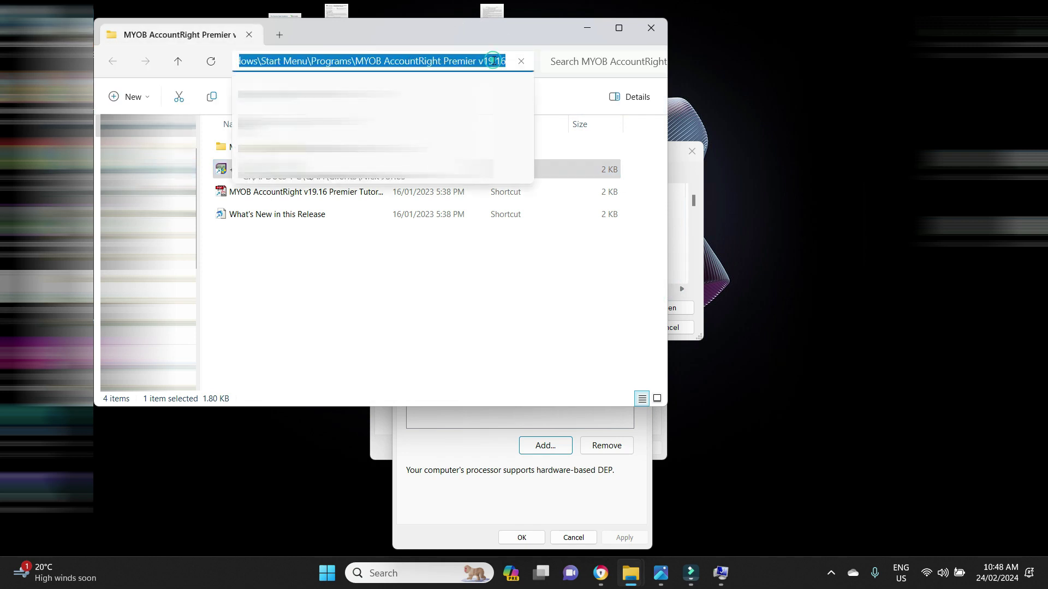
left_click(494, 61)
left_click_drag(494, 60, 168, 56)
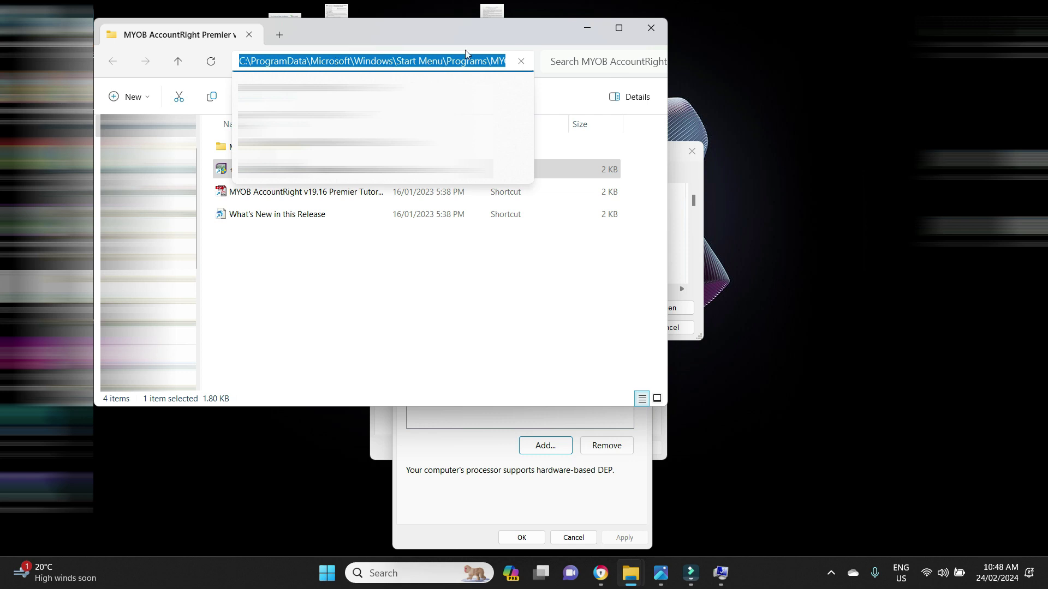
left_click_drag(479, 61, 572, 62)
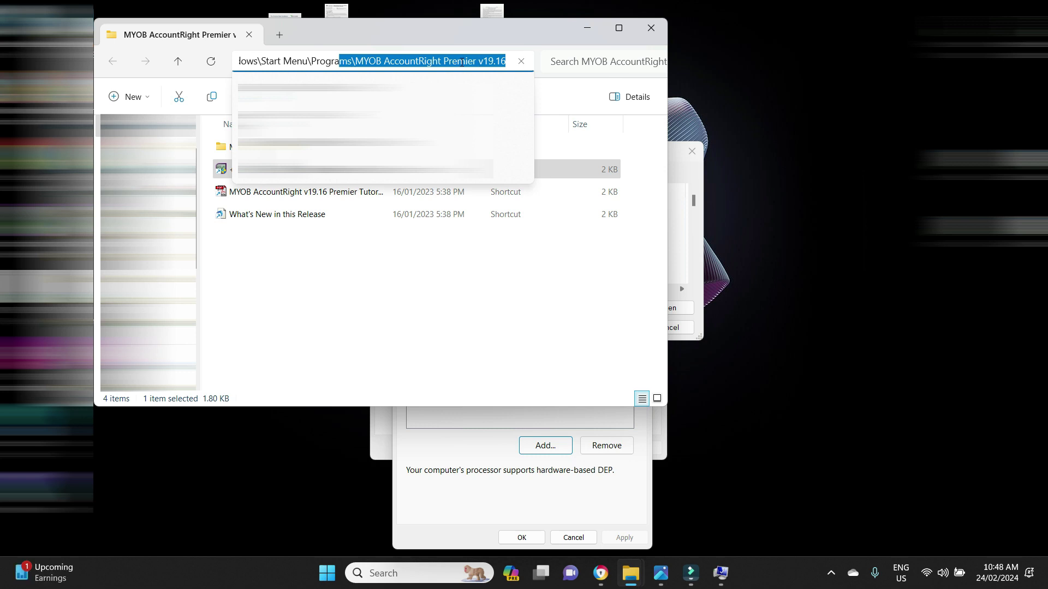
left_click_drag(462, 61, 233, 75)
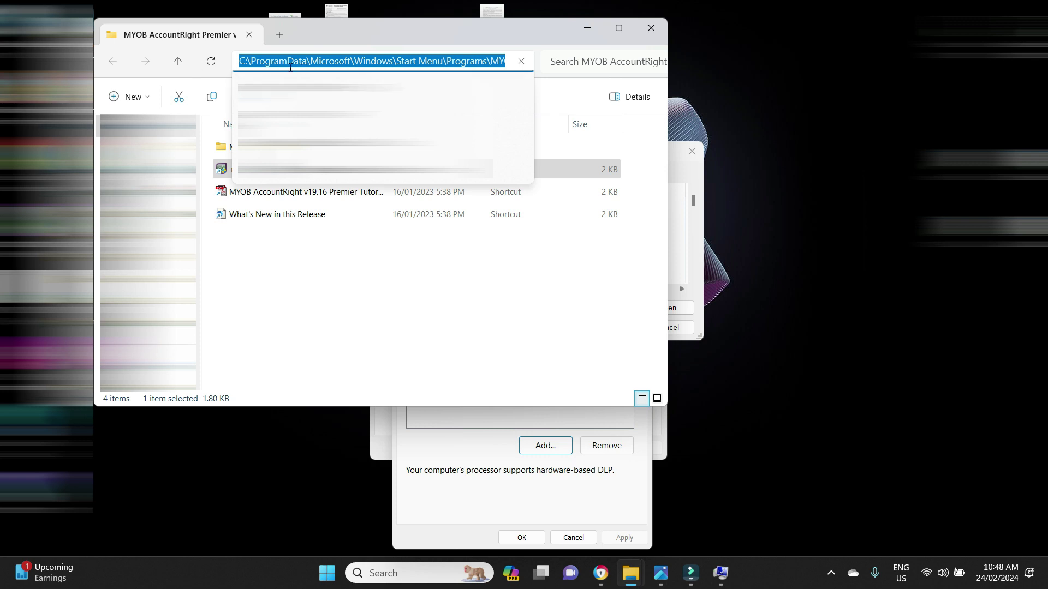
left_click(513, 510)
- In the DEP file browser, navigate from This PC to C:\ProgramData\Microsoft\Windows
left_click(589, 34)
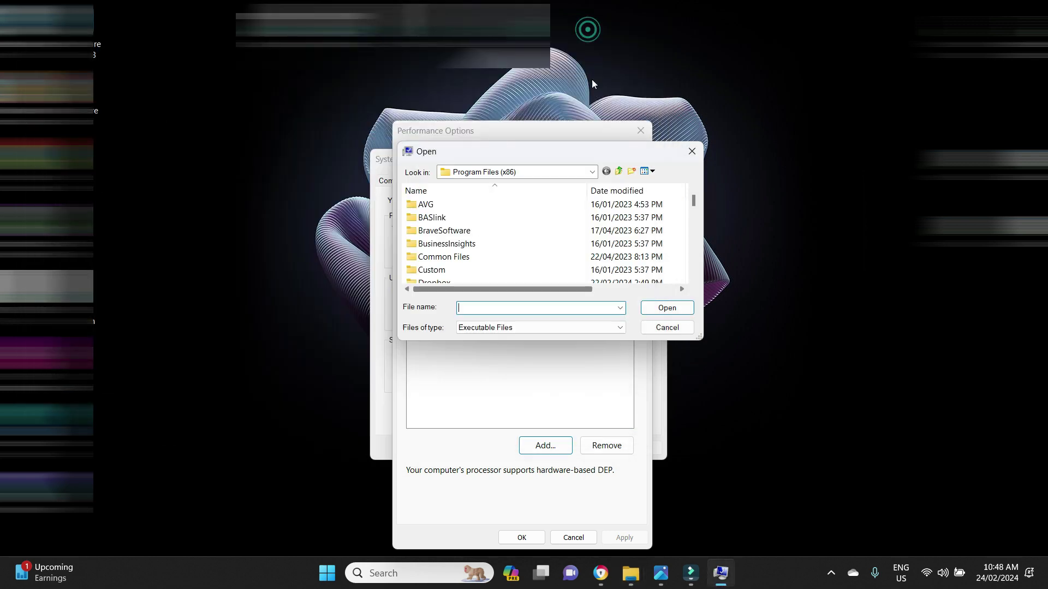
left_click(592, 171)
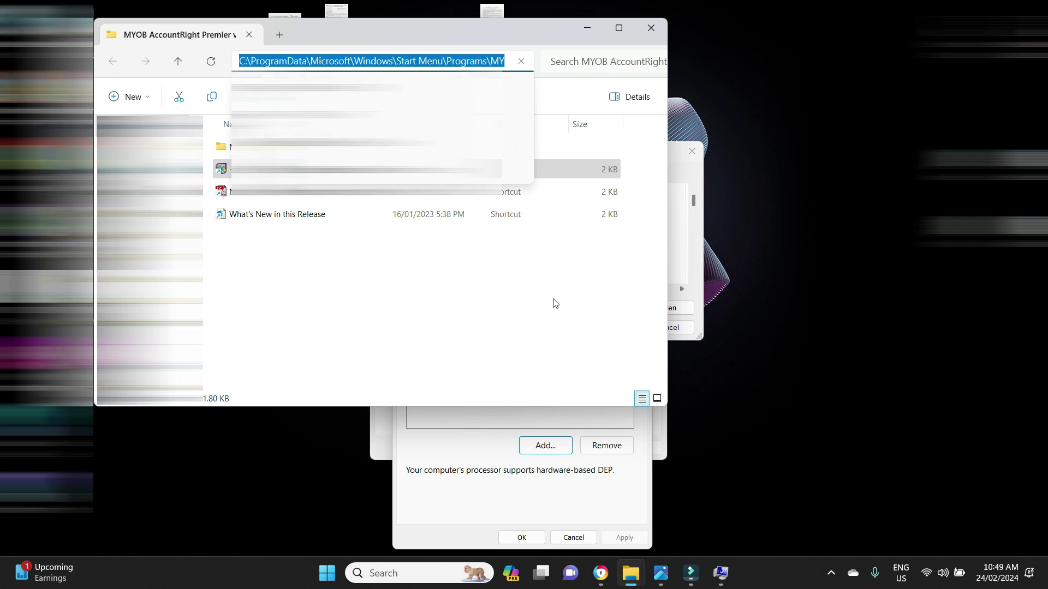
left_click(496, 490)
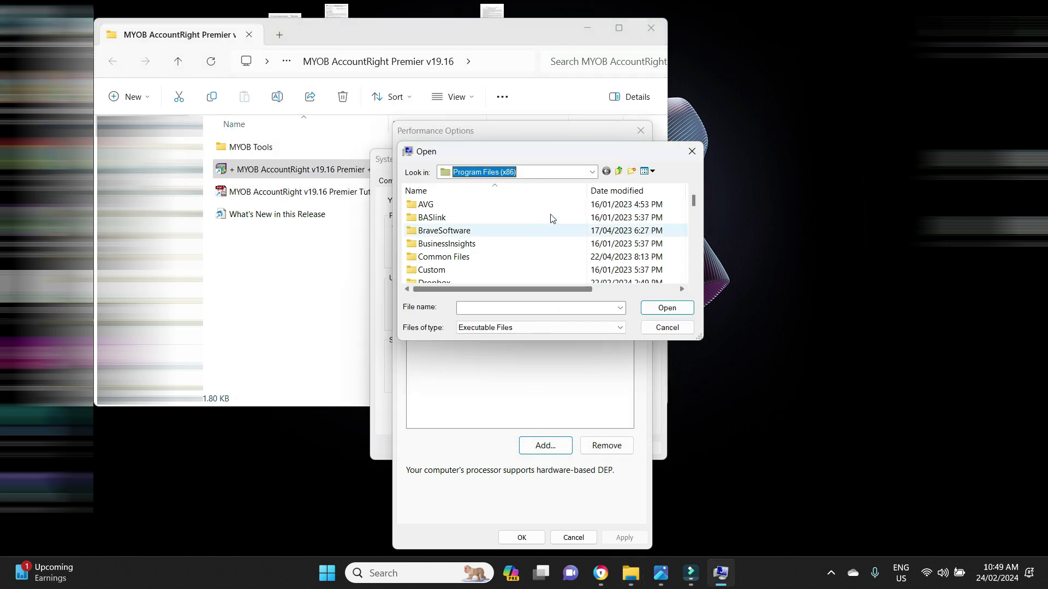
left_click(618, 173)
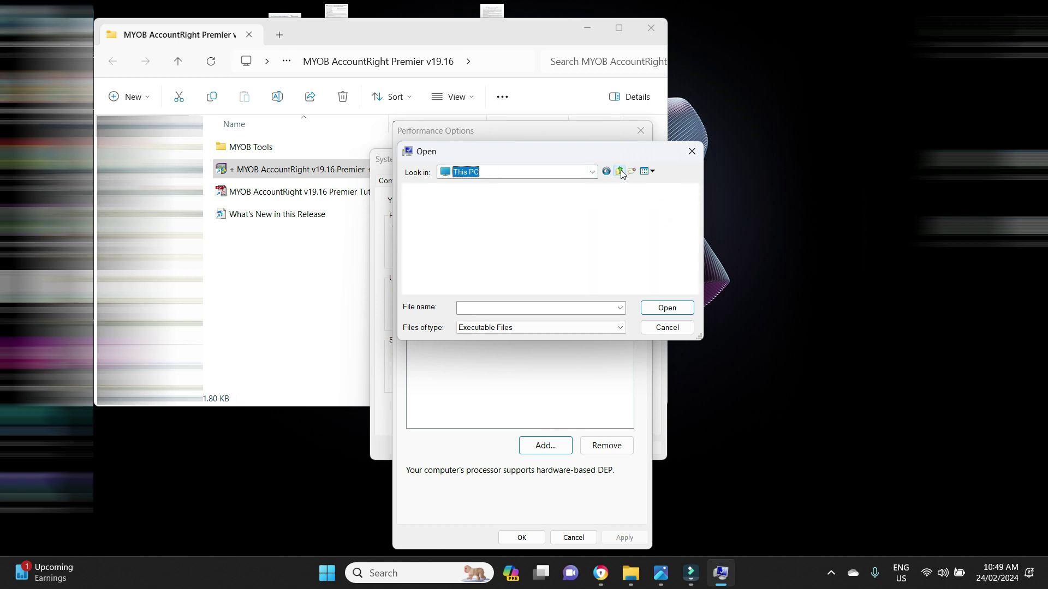
left_click(618, 172)
double_click(455, 218)
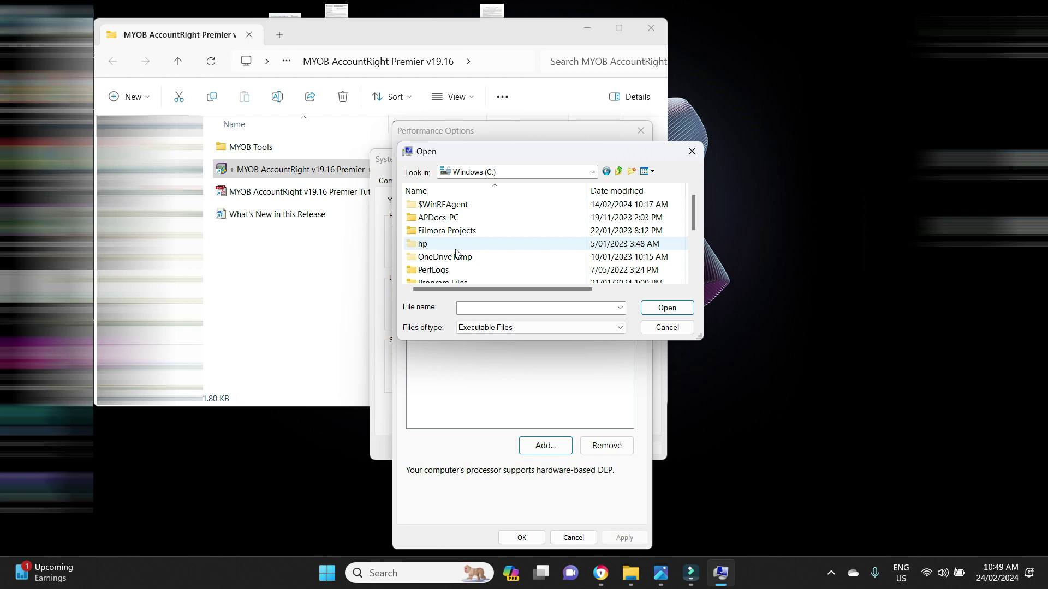
scroll(456, 253, "down", 1)
double_click(450, 272)
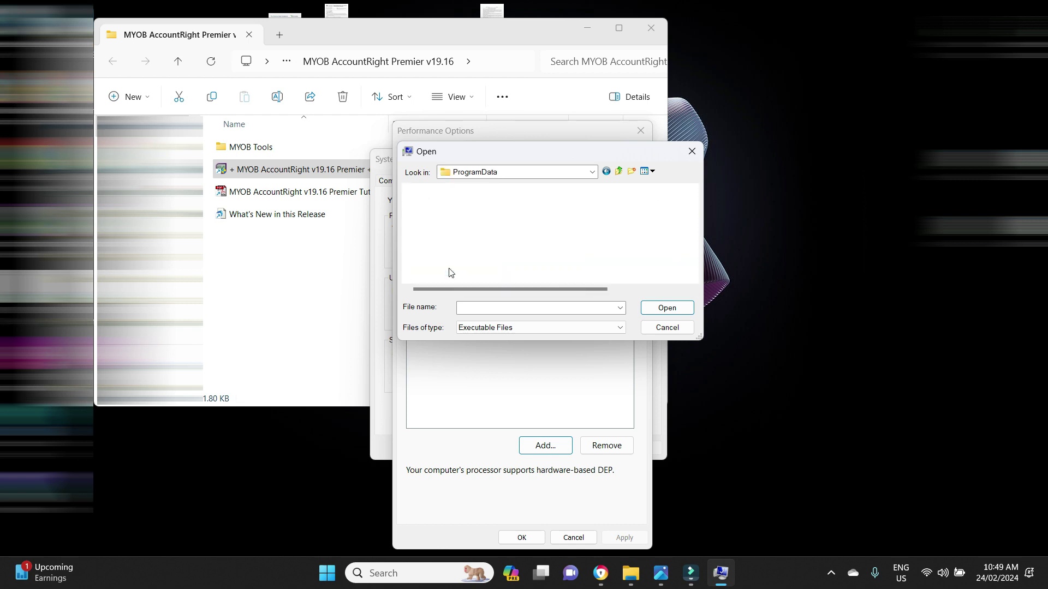
scroll(455, 258, "down", 4)
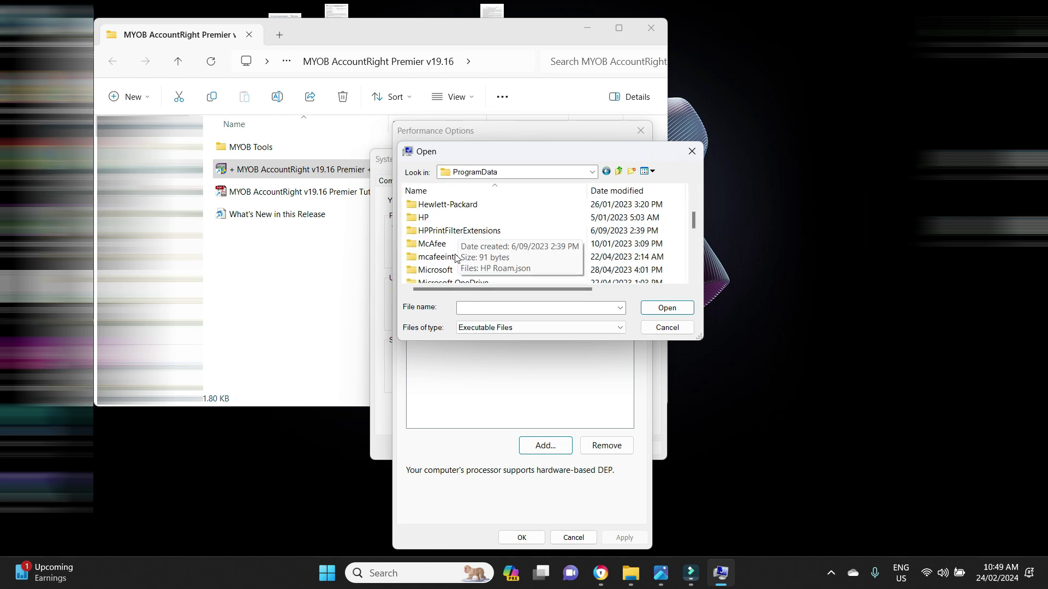
double_click(435, 270)
scroll(460, 223, "down", 1)
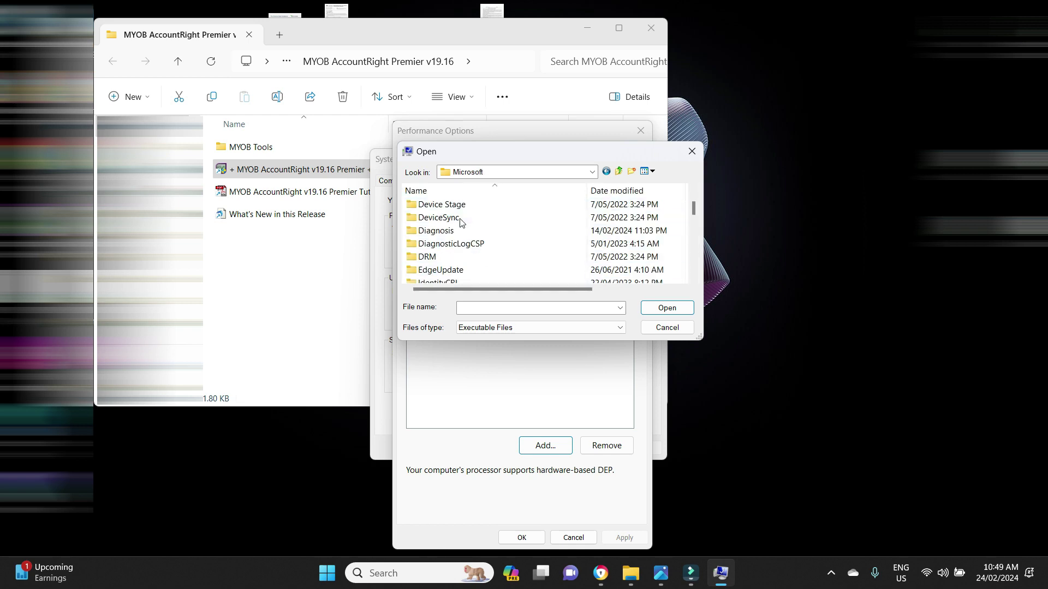
scroll(460, 222, "down", 8)
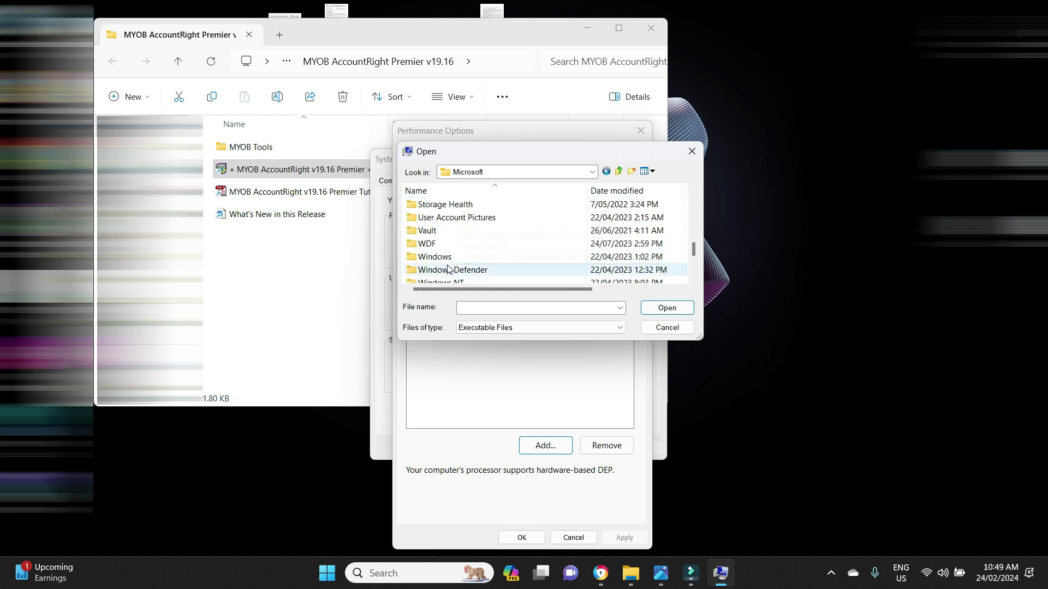
double_click(447, 257)
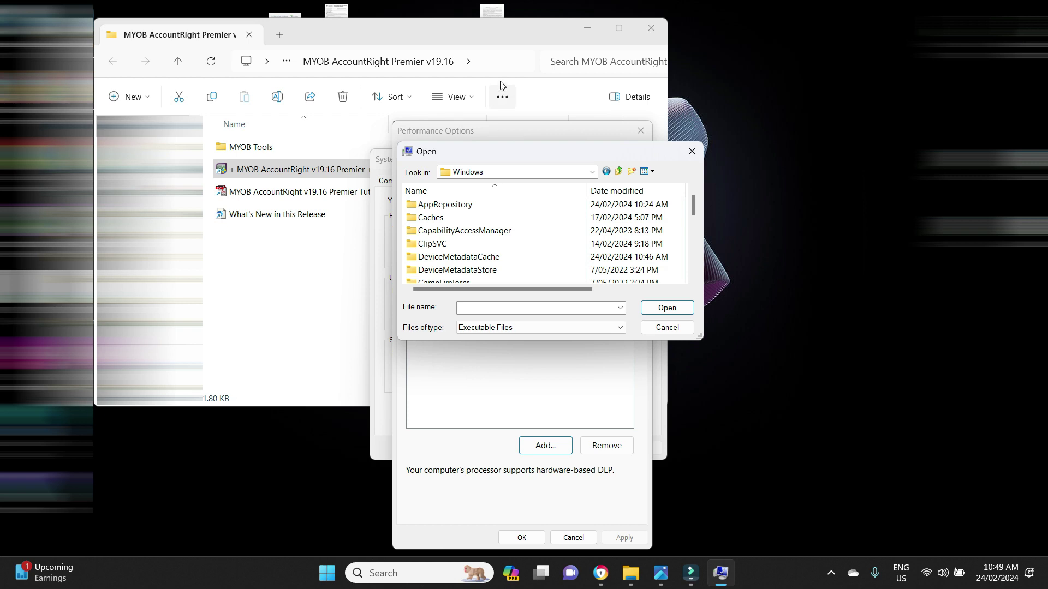
- Continue into Start Menu\Programs\MYOB AccountRight Premier v19.16
left_click(497, 63)
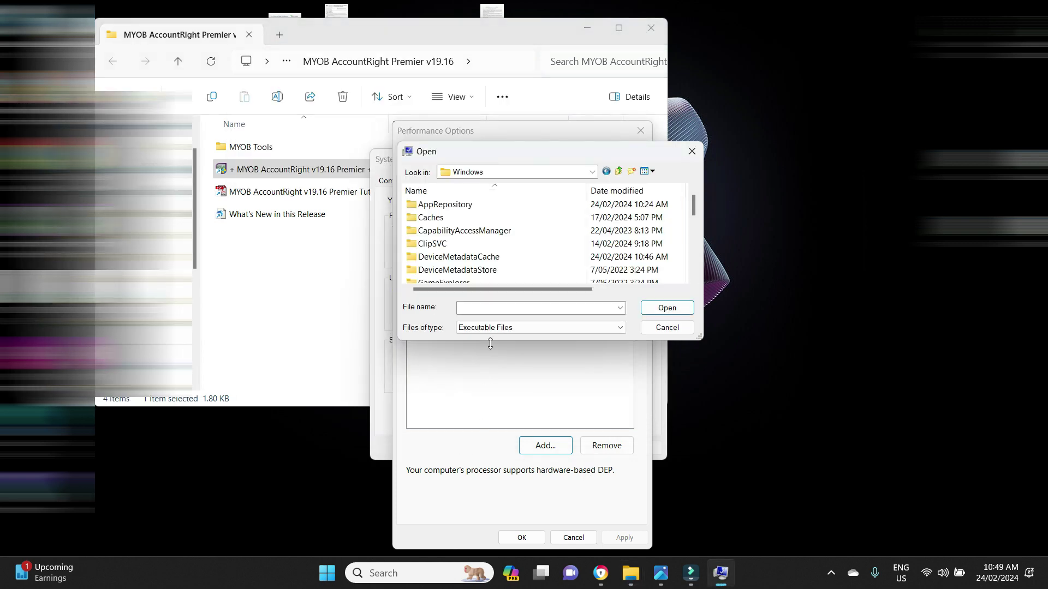
scroll(487, 264, "down", 10)
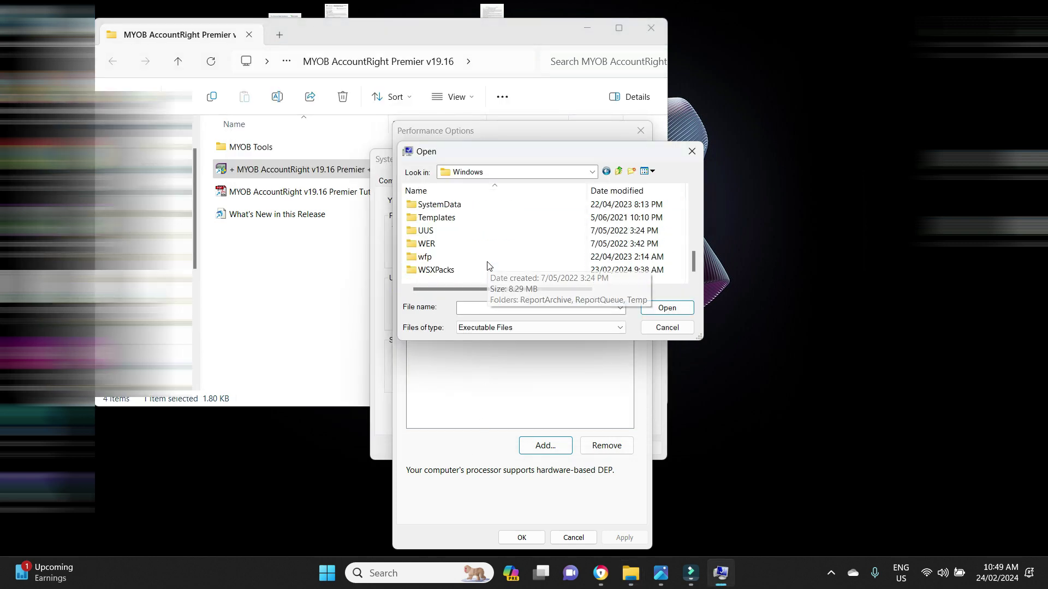
scroll(488, 264, "up", 2)
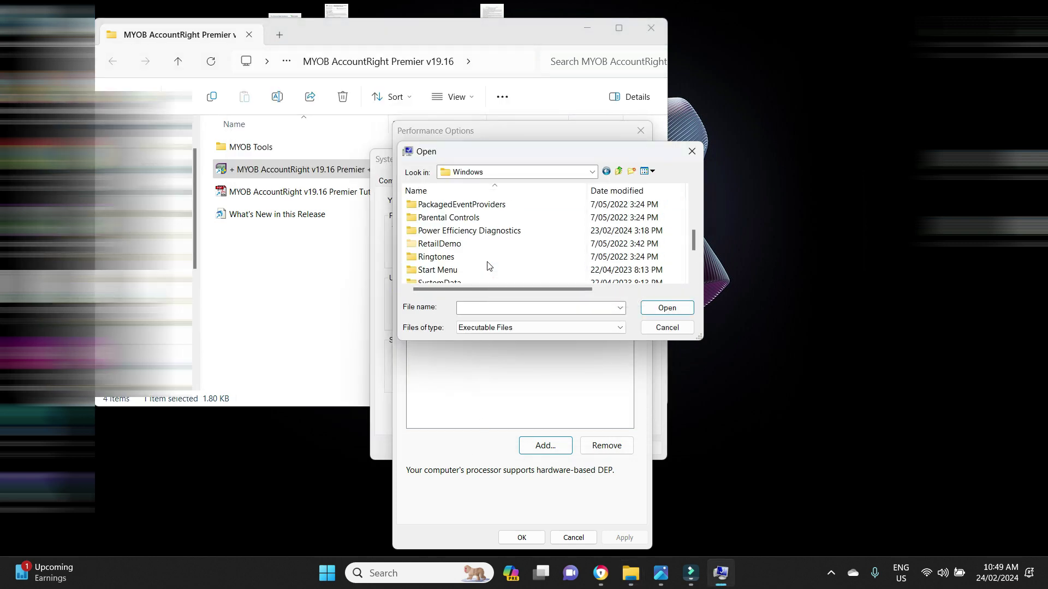
double_click(440, 271)
double_click(446, 204)
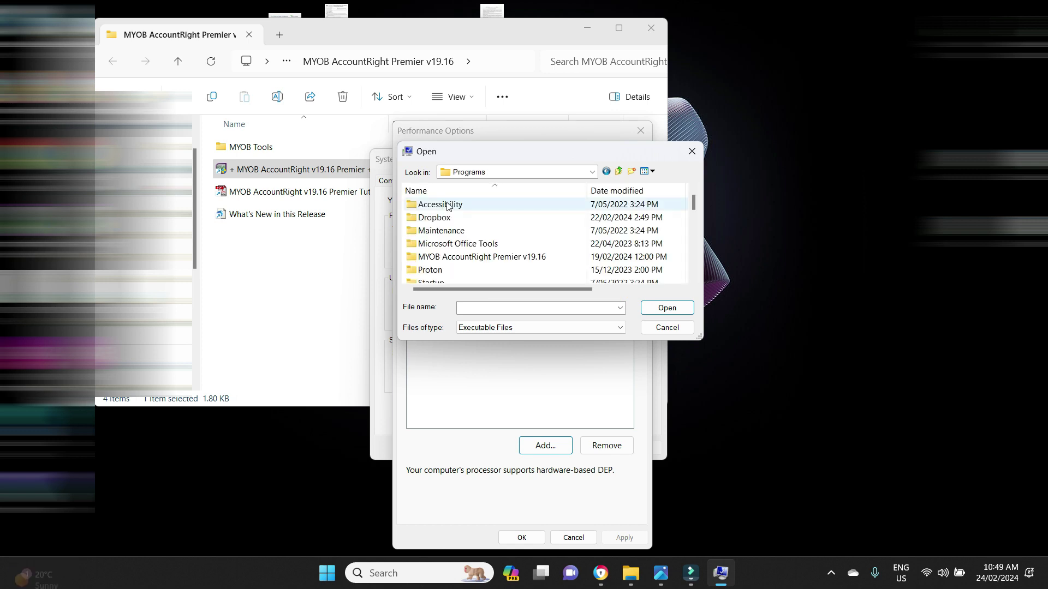
left_click(408, 111)
left_click(315, 54)
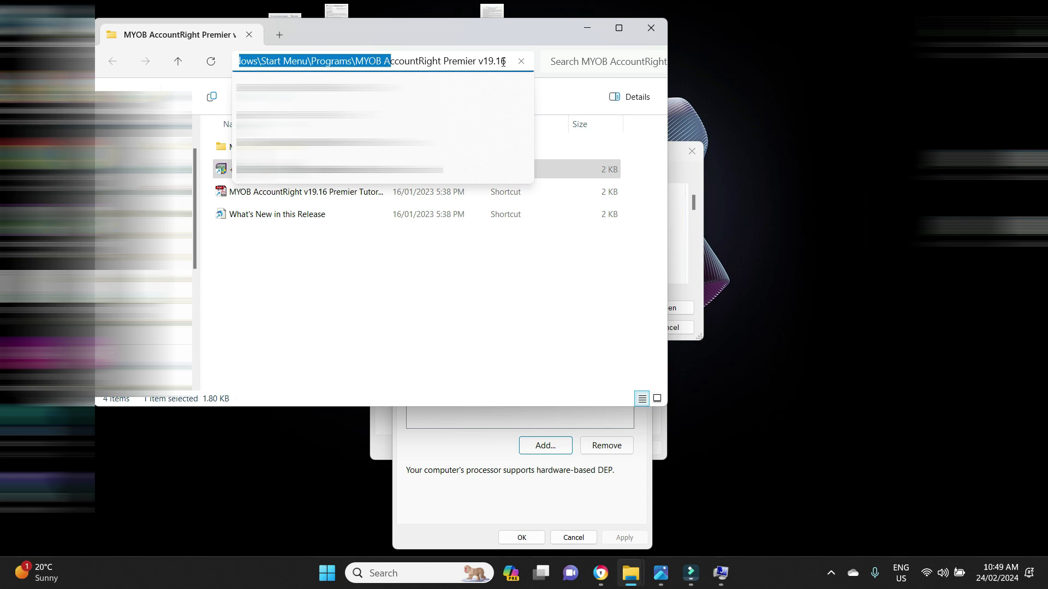
left_click(470, 446)
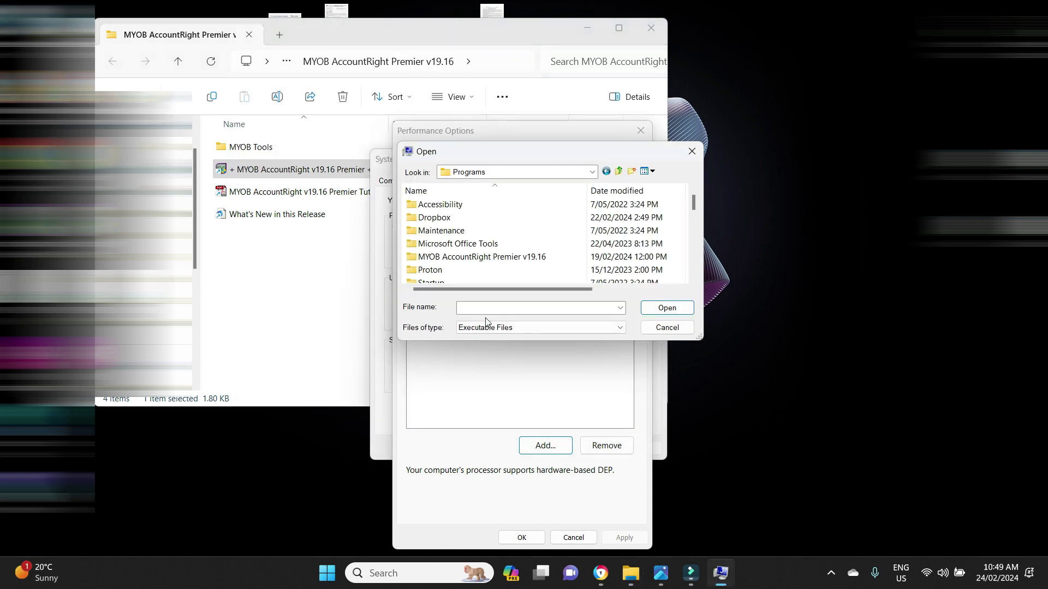
double_click(482, 258)
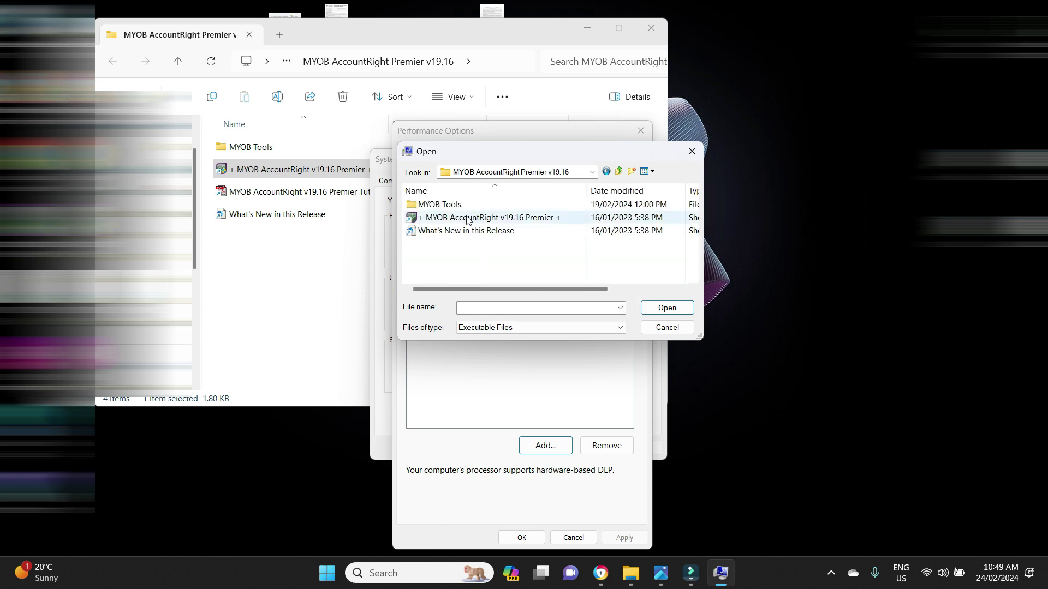
- Add the AccountRight v19.16 Premier program as a DEP exception and confirm Performance Options
left_click(466, 220)
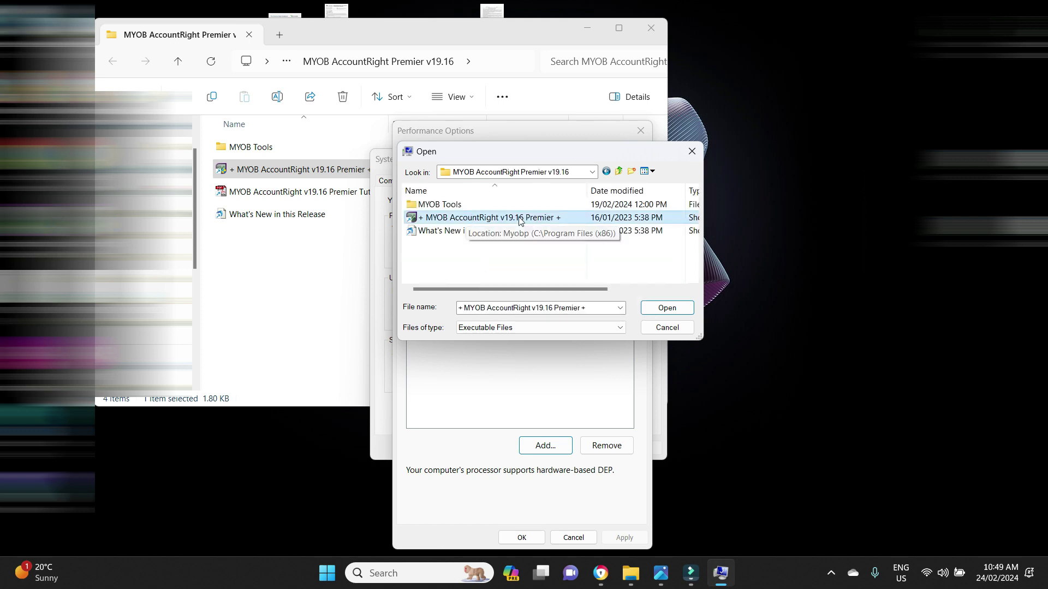
left_click(667, 309)
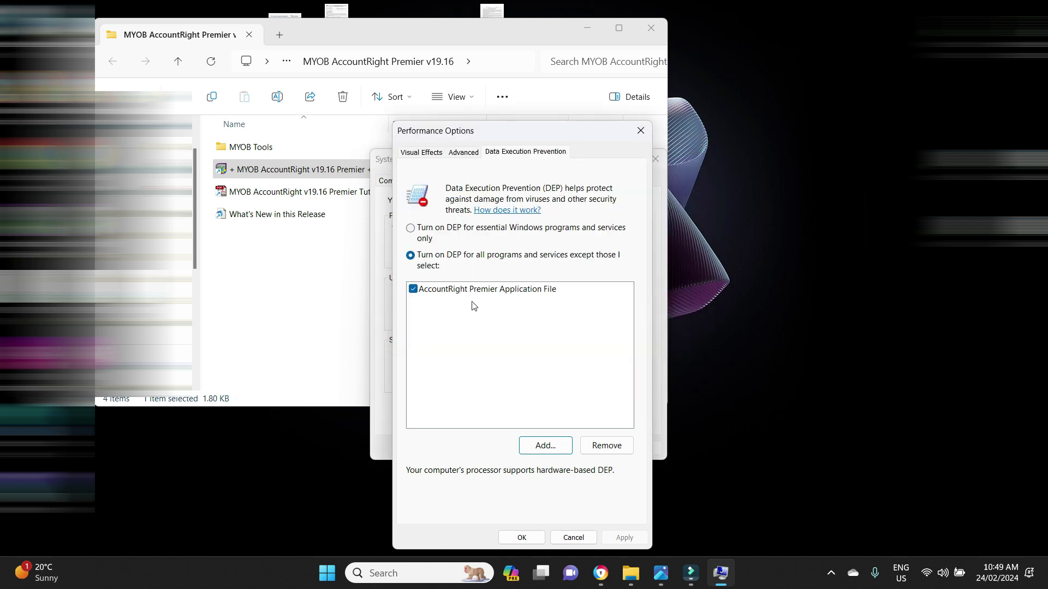
left_click(588, 27)
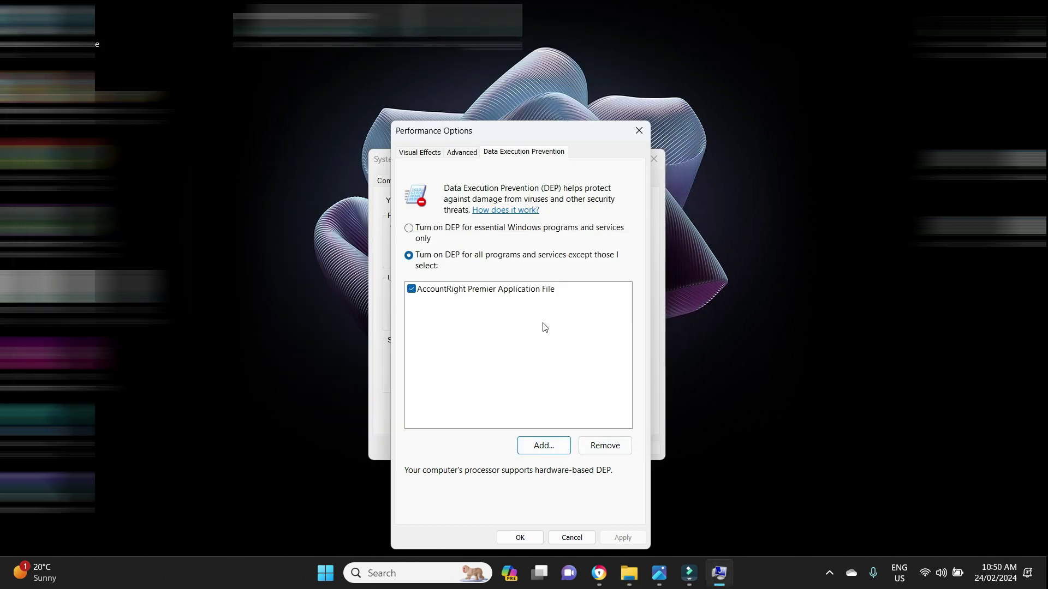
left_click(520, 538)
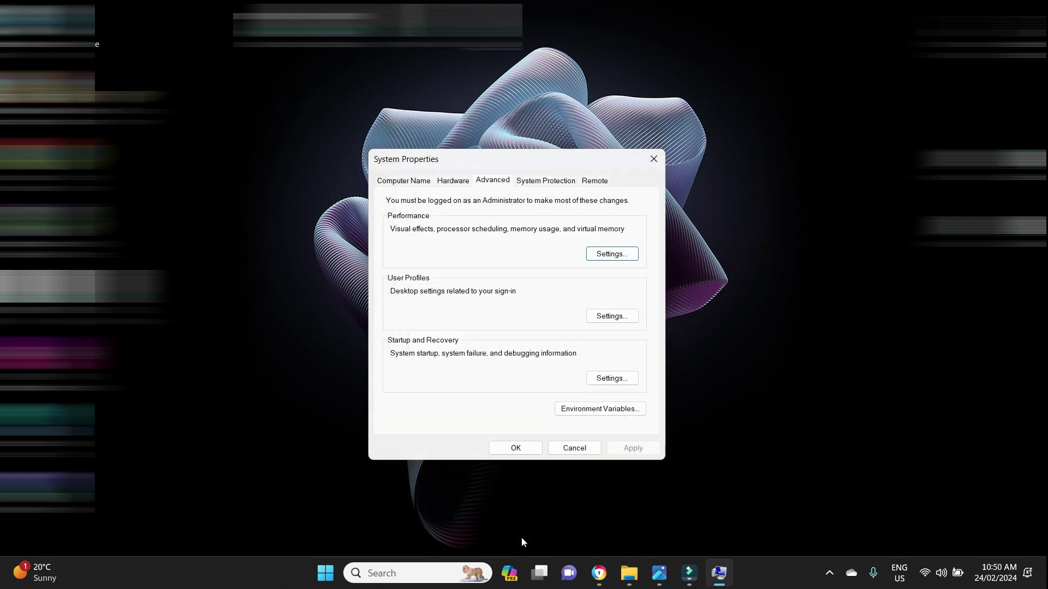
- Close System Properties, launch AccountRight Premier via a 'myob' search, and sign on to the company file
left_click(515, 449)
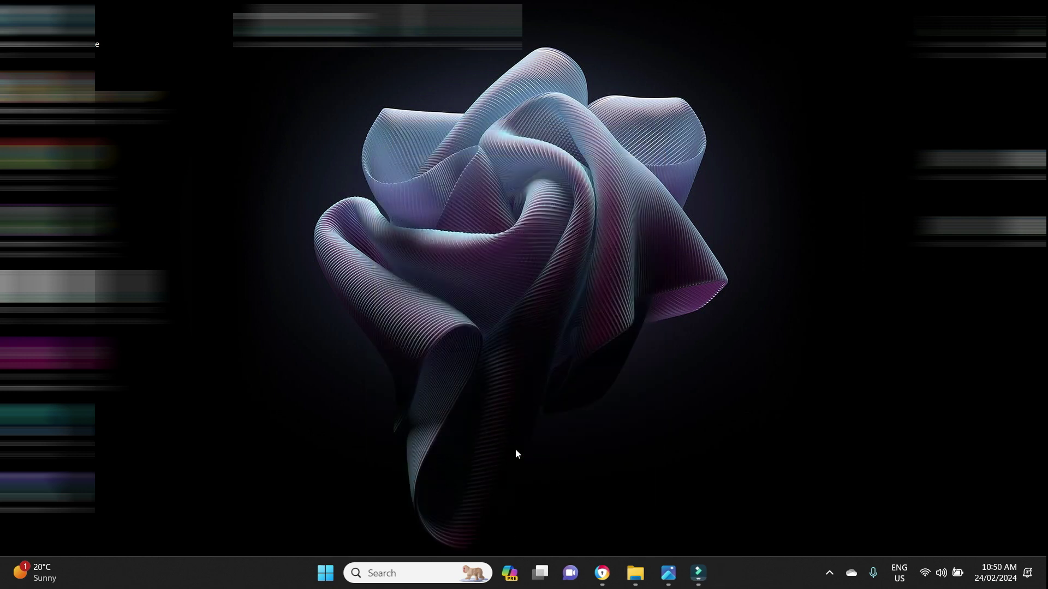
left_click(444, 572)
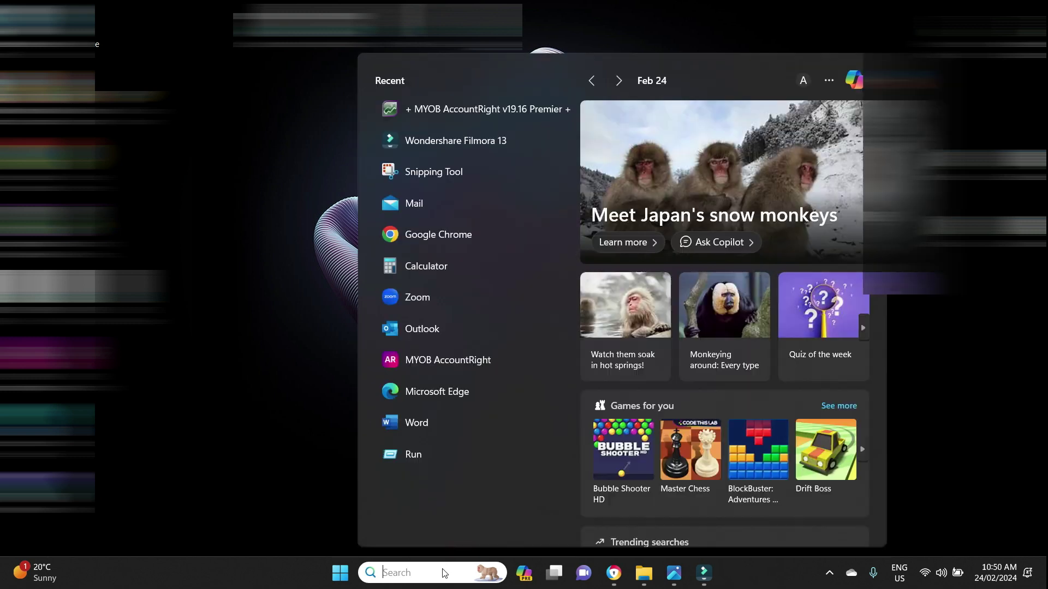
type("myob")
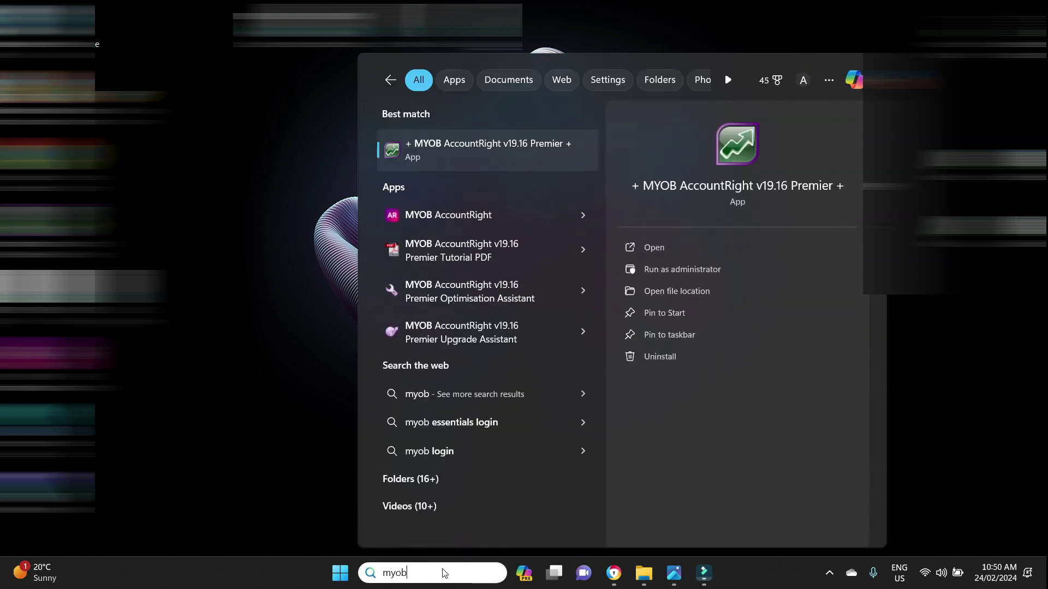
left_click(742, 159)
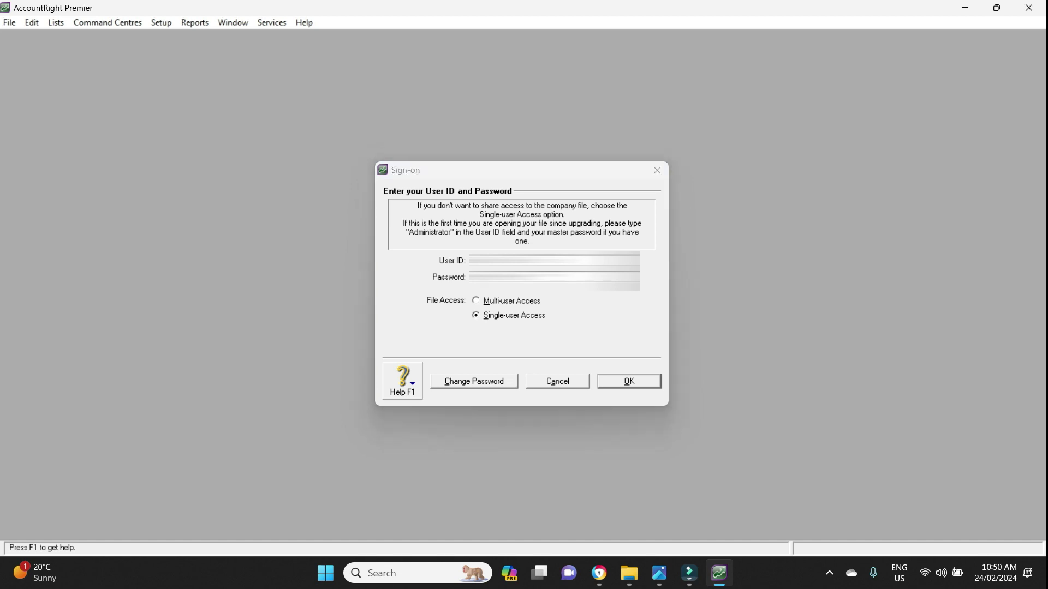
key("Return")
left_click(564, 373)
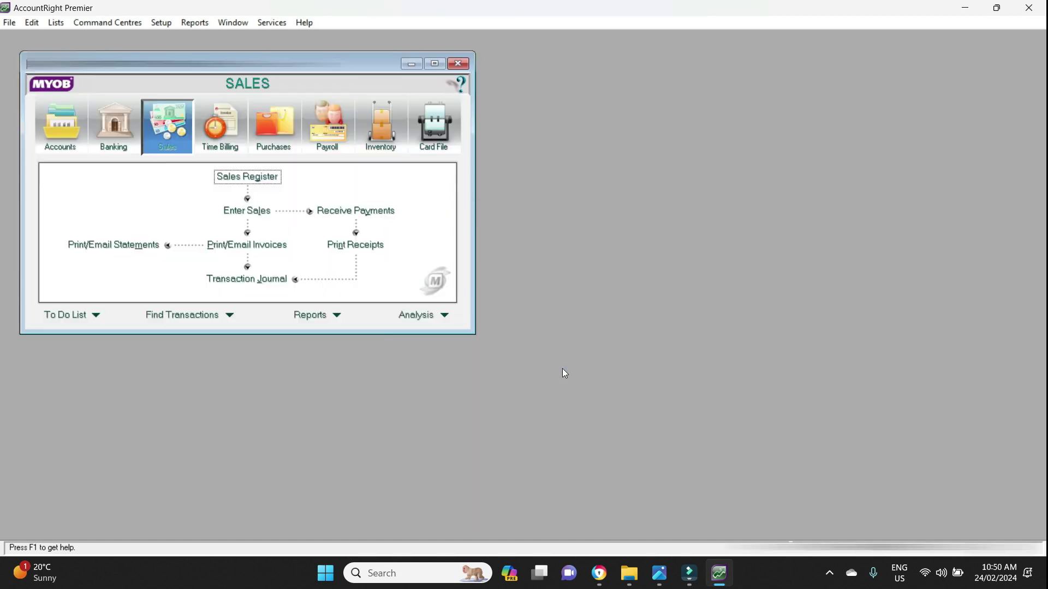